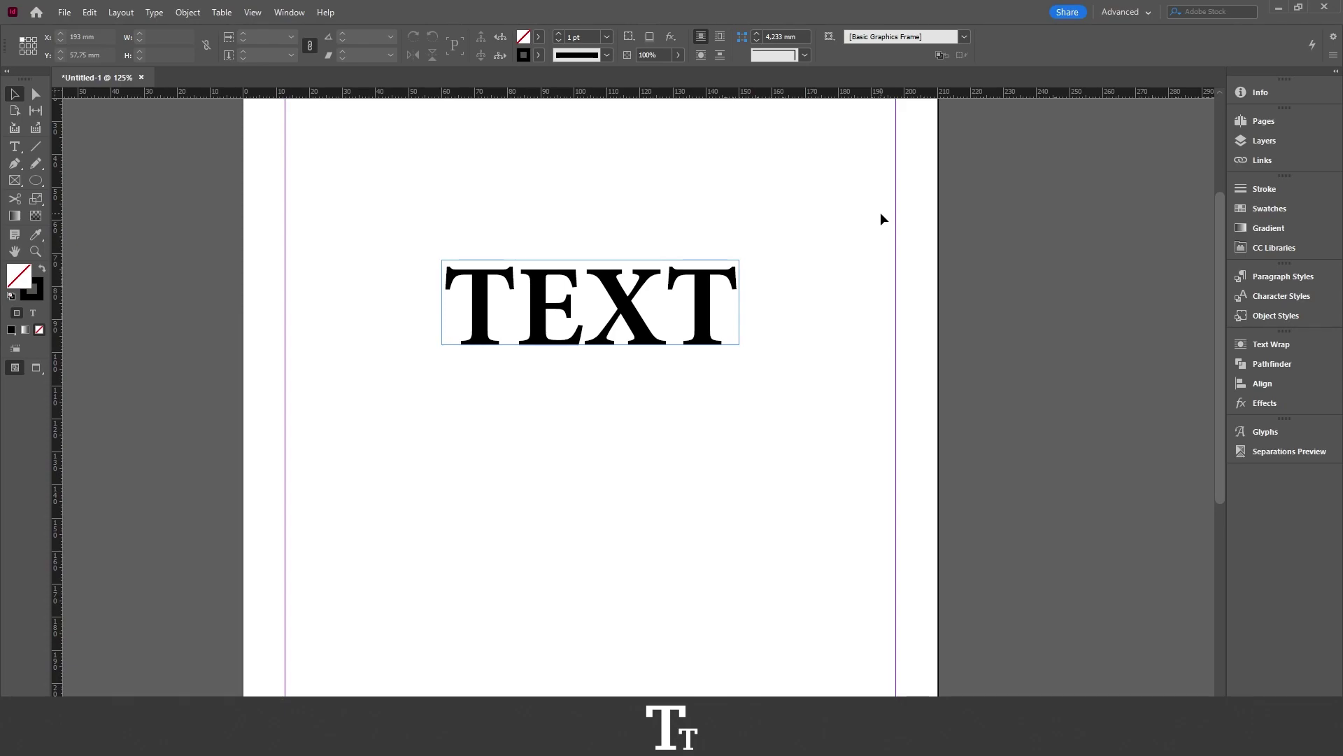
- Marquee-select the large TEXT frame and delete it, leaving the page blank
left_click_drag(711, 238, 728, 247)
scroll(567, 301, "up", 1, "alt")
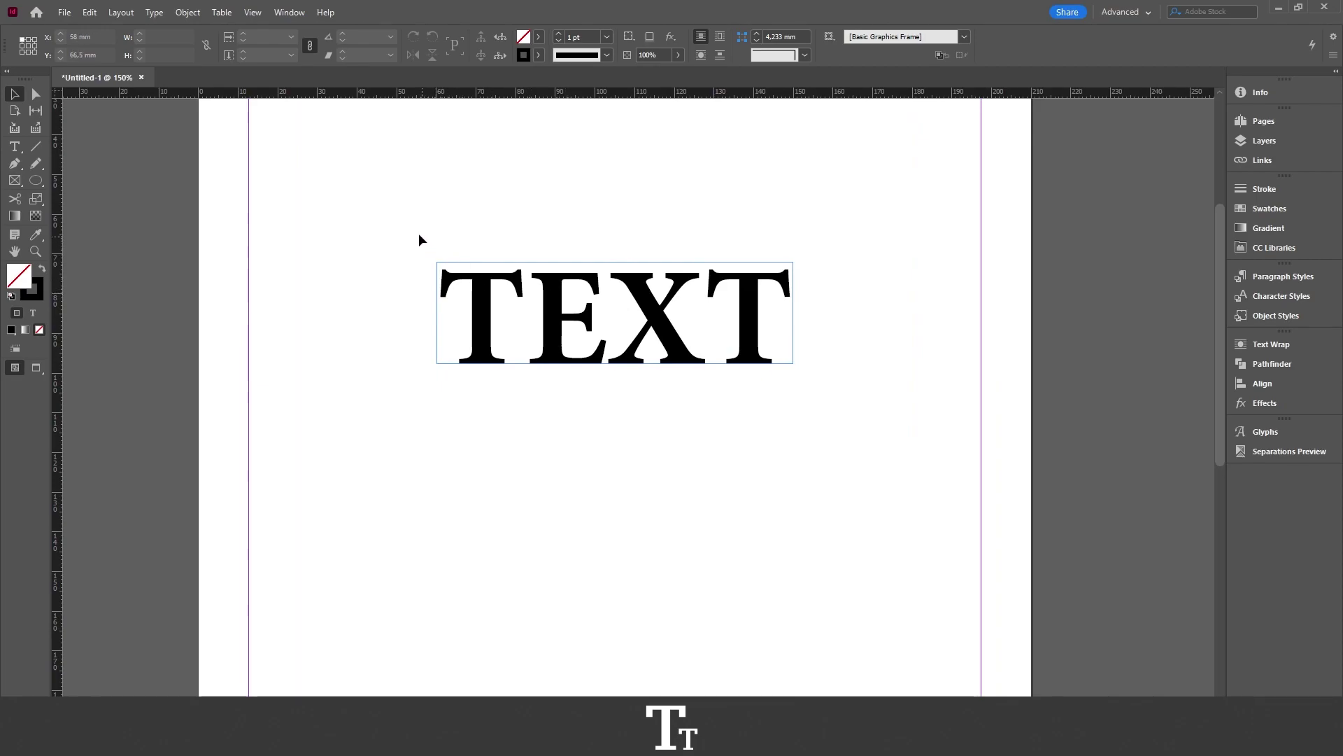
left_click_drag(419, 233, 849, 405)
left_click(845, 401)
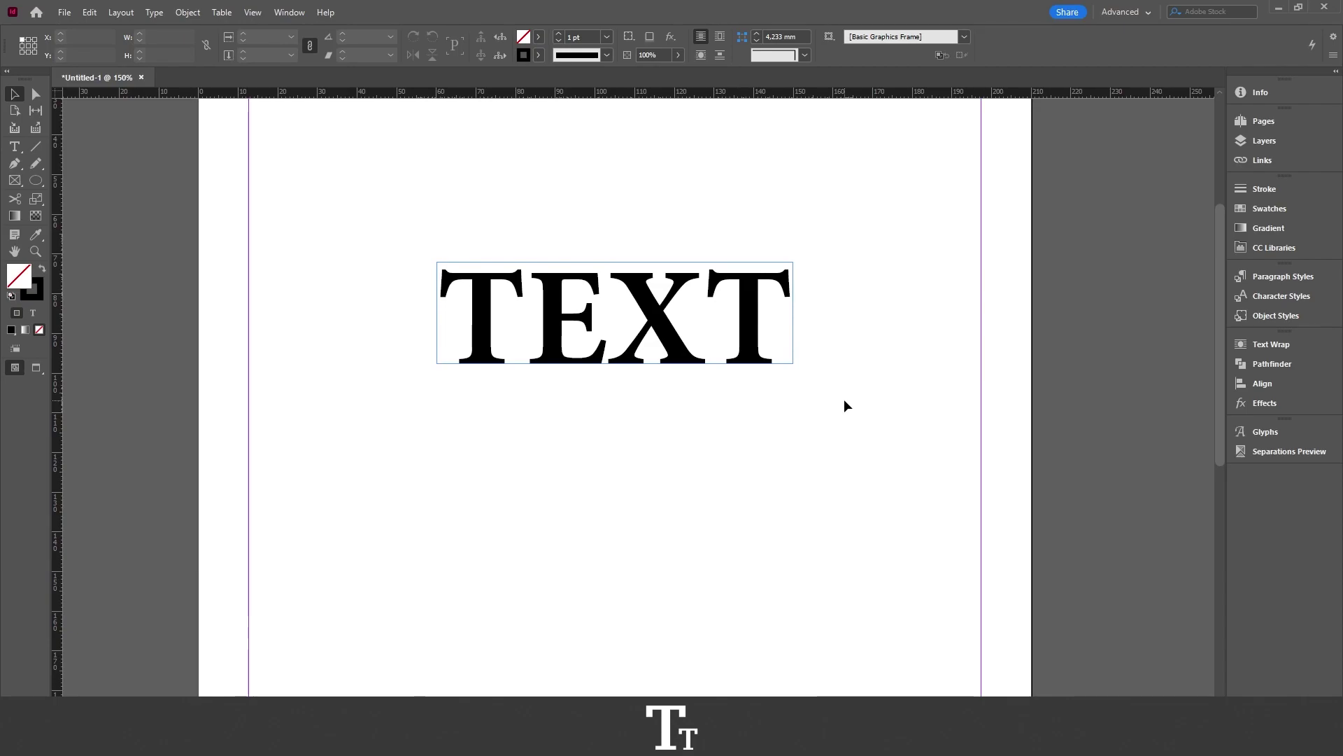
left_click_drag(845, 399, 412, 244)
key("Delete")
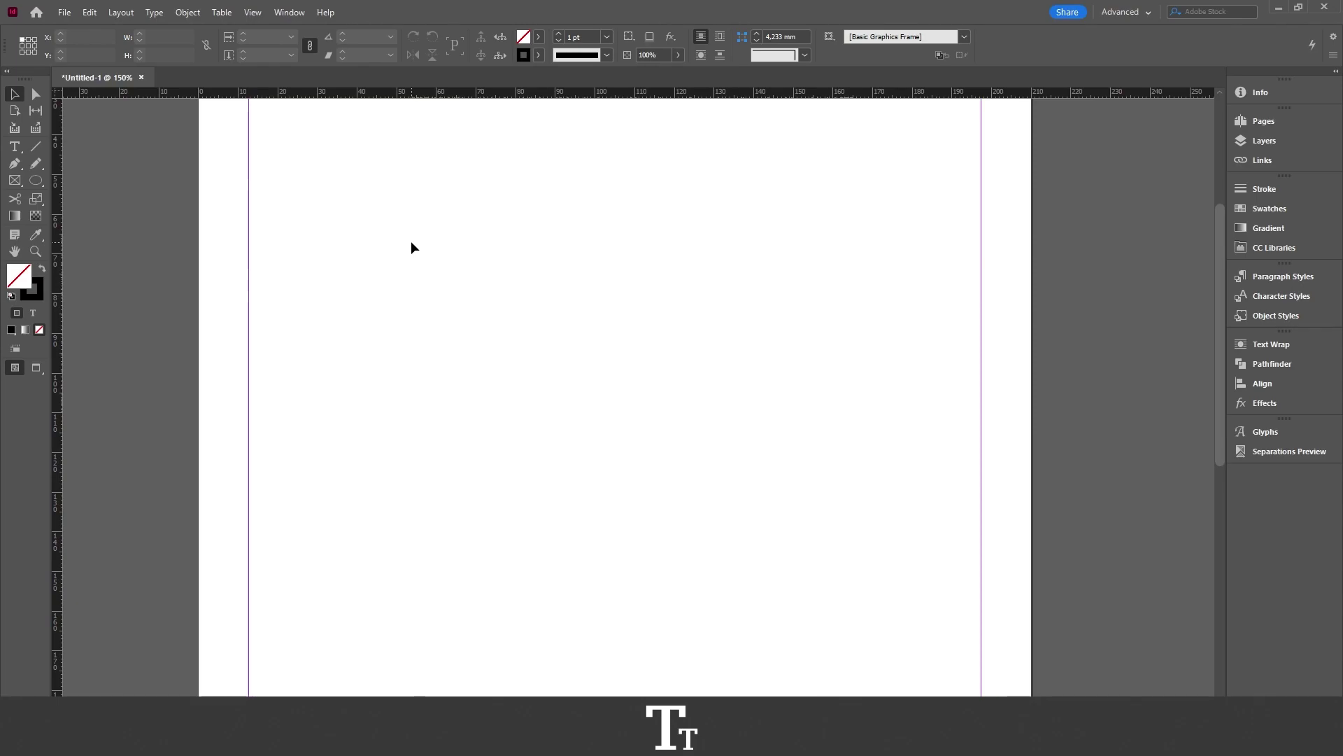
left_click(411, 241)
- Draw a new text frame in the upper middle of the page with the Type tool
key("t")
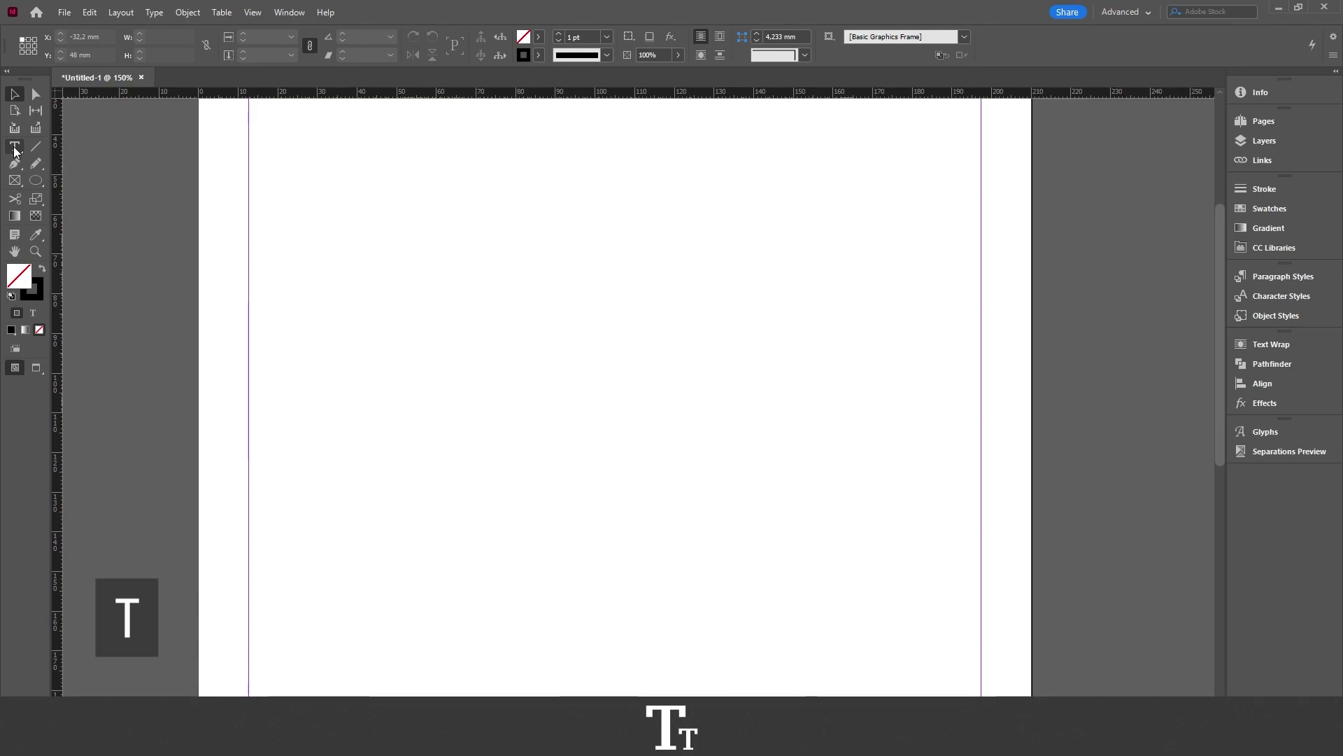
left_click(14, 147)
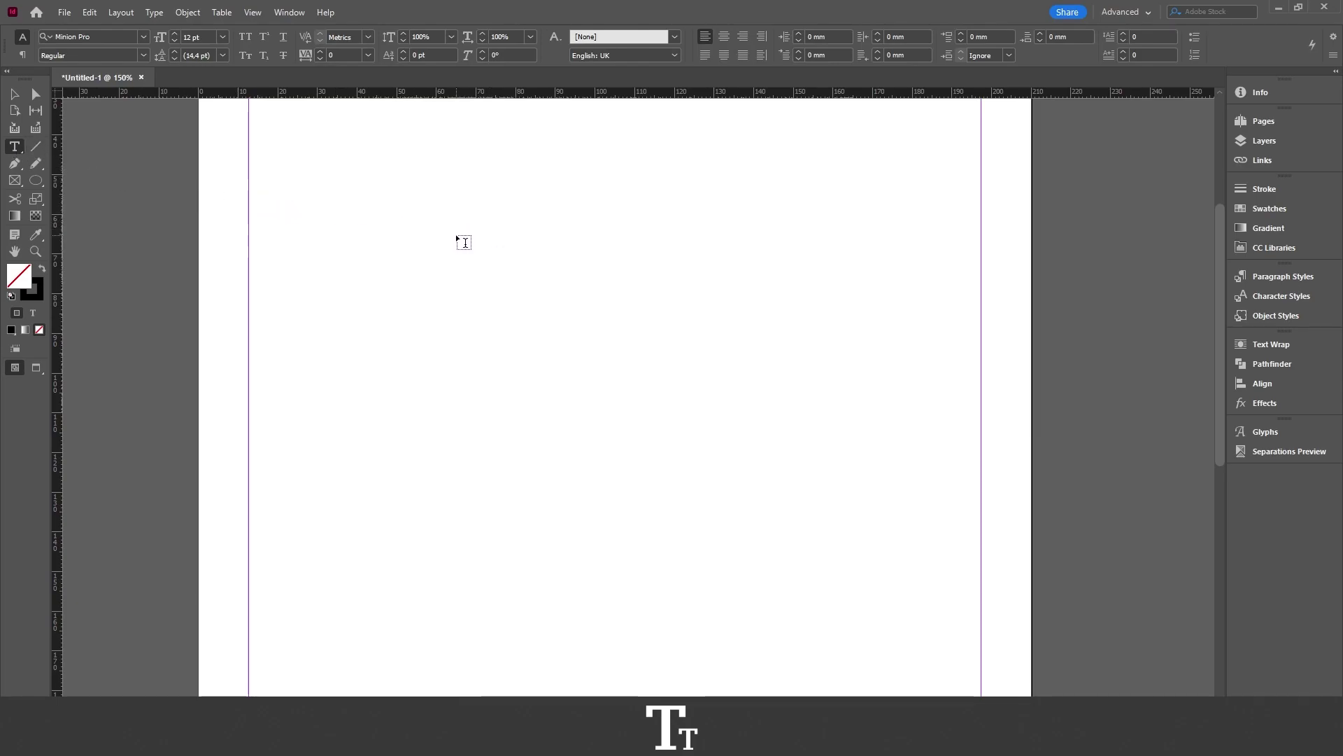
left_click_drag(456, 237, 792, 328)
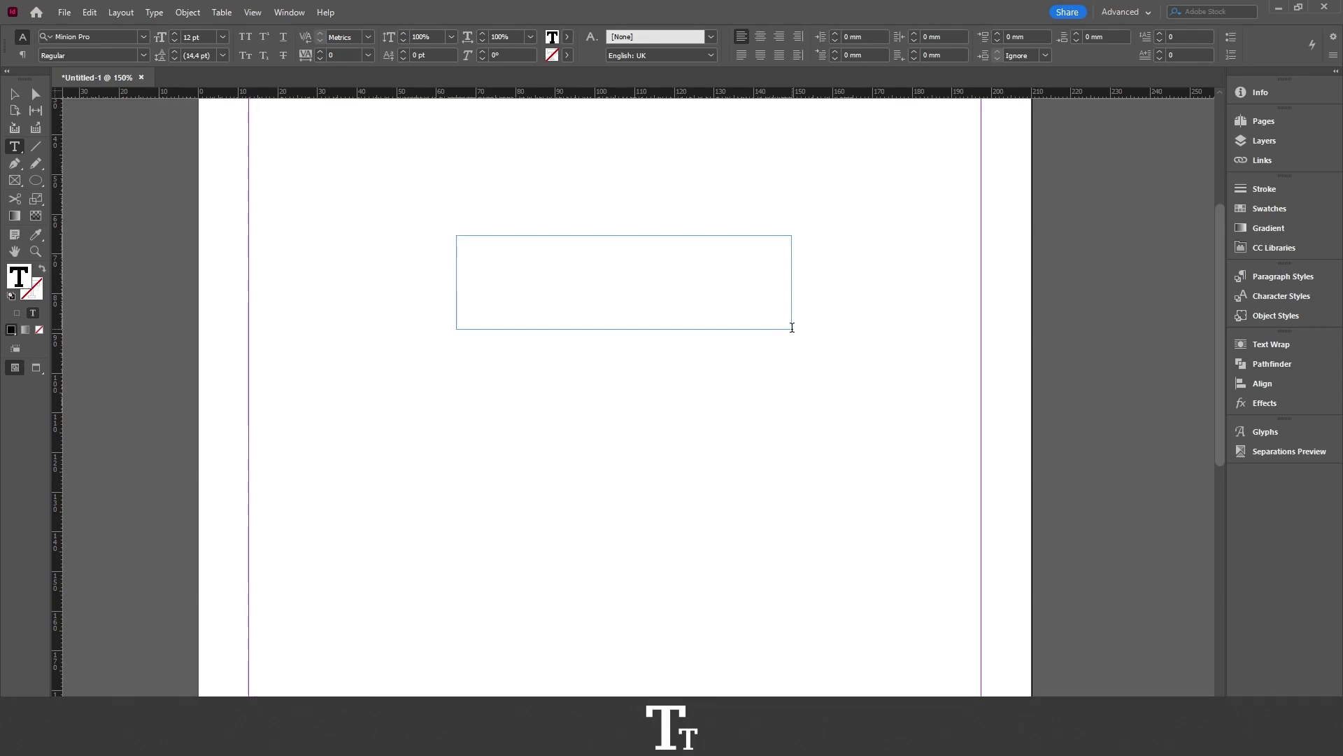
type("BOLD TEXT")
- Select all of BOLD TEXT and enlarge its font size three increments
key("ctrl+a")
key("ctrl+shift+period")
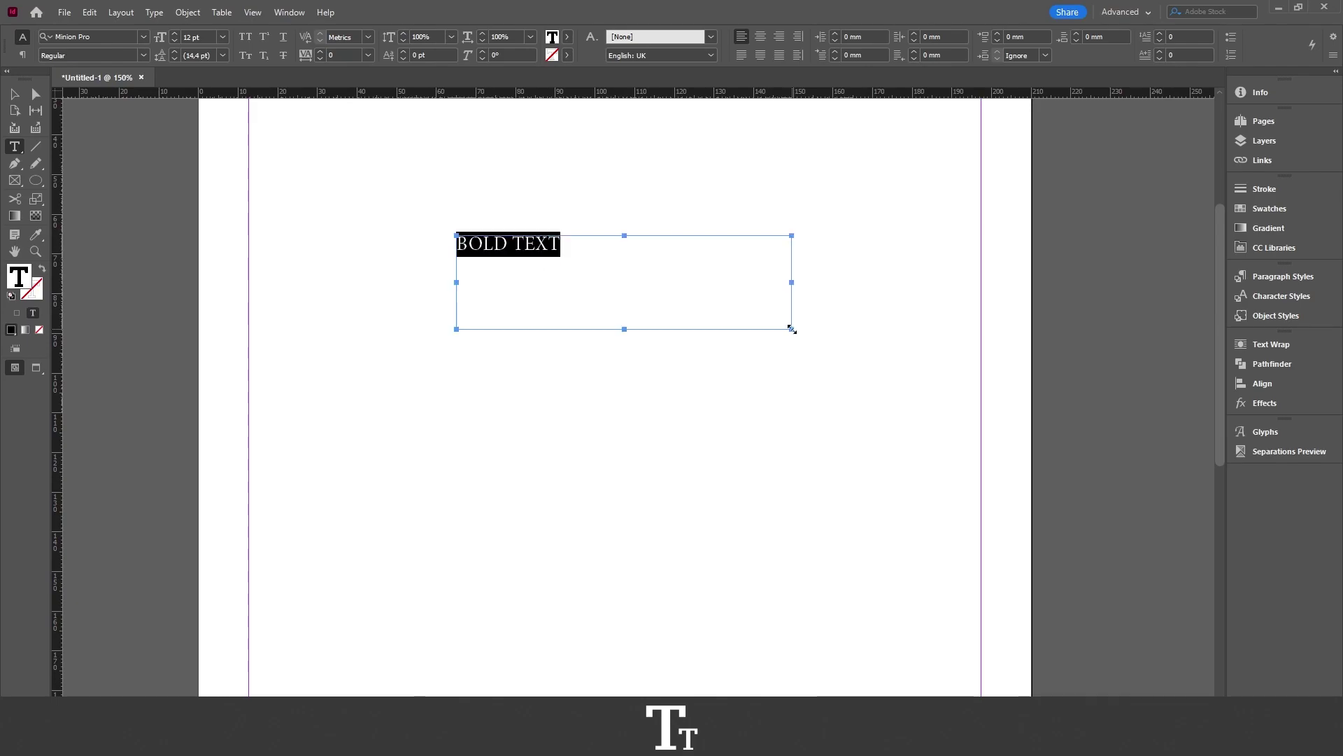
key("ctrl+shift+period")
key("ctrl+shift+period")
key("ctrl+shift+period")
key("ctrl+shift+period")
key("ctrl+shift+period")
key("ctrl+shift+period")
key("ctrl+shift+period")
key("ctrl+shift+period")
key("ctrl+shift+period")
key("ctrl+shift+period")
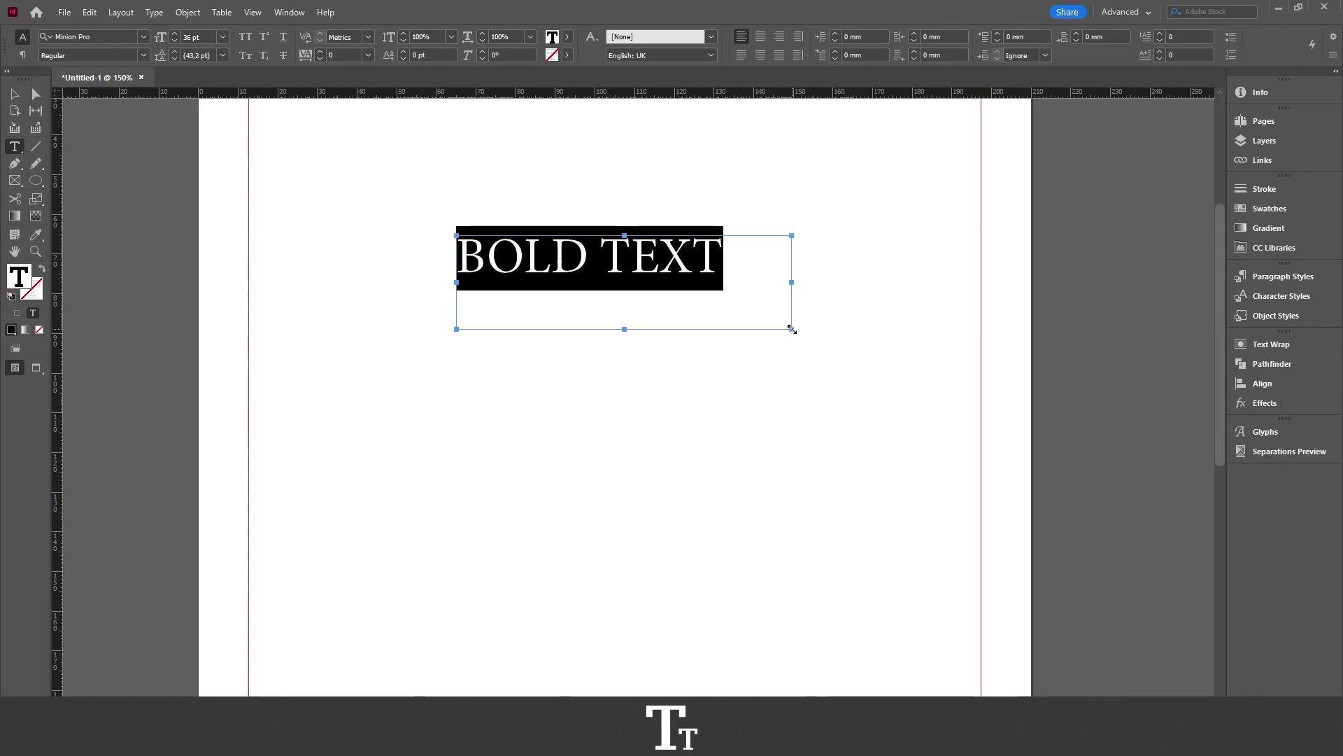
key("ctrl+shift+period")
key("ctrl+shift+period")
key("ctrl+shift+period")
key("ctrl+shift+period")
key("ctrl+shift+period")
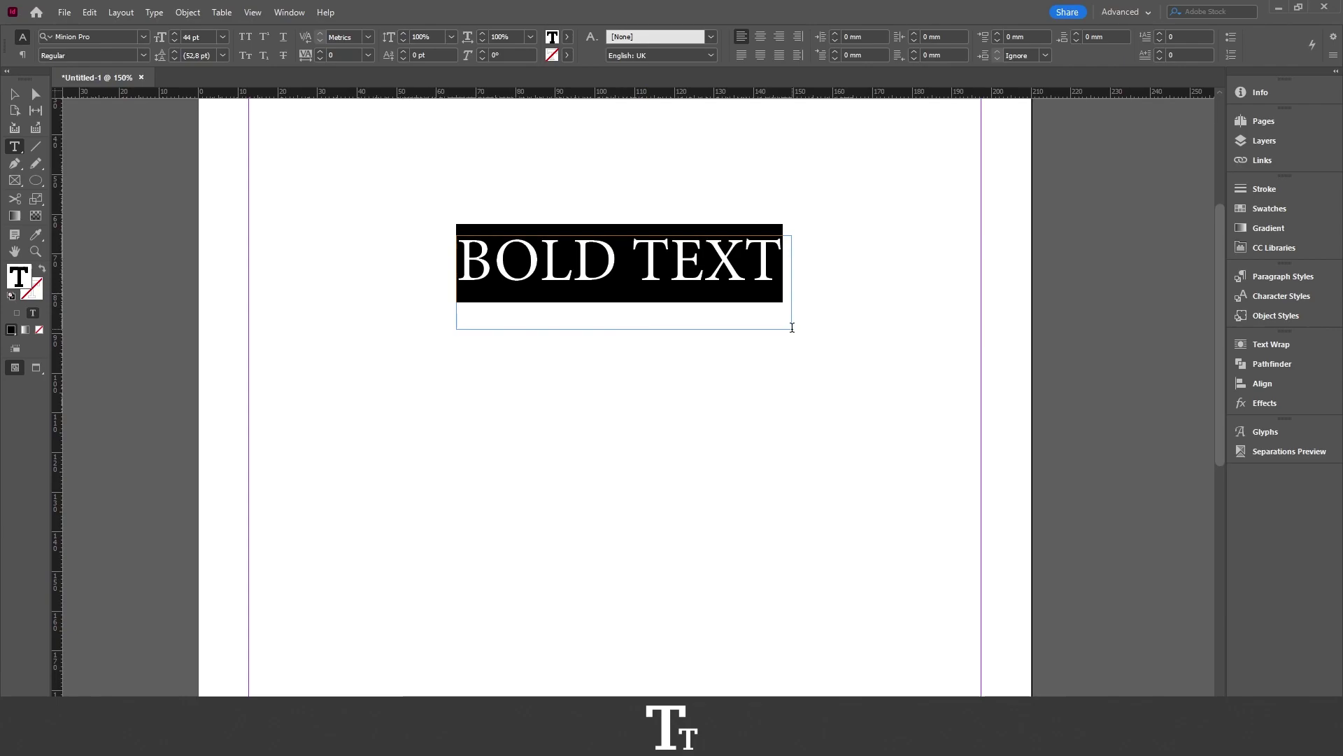
- Exit text editing, pan in on the BOLD TEXT frame, and return to the Type tool
key("Escape")
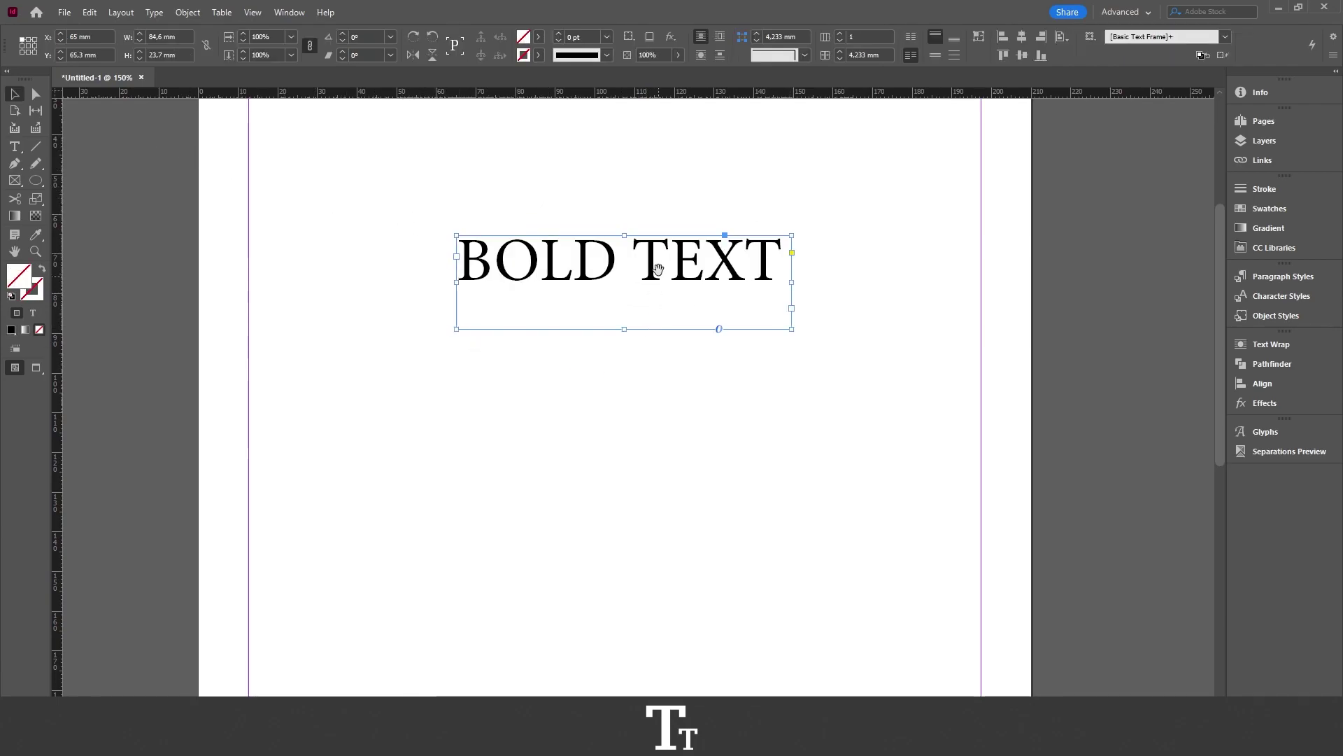
left_click_drag(658, 269, 641, 294)
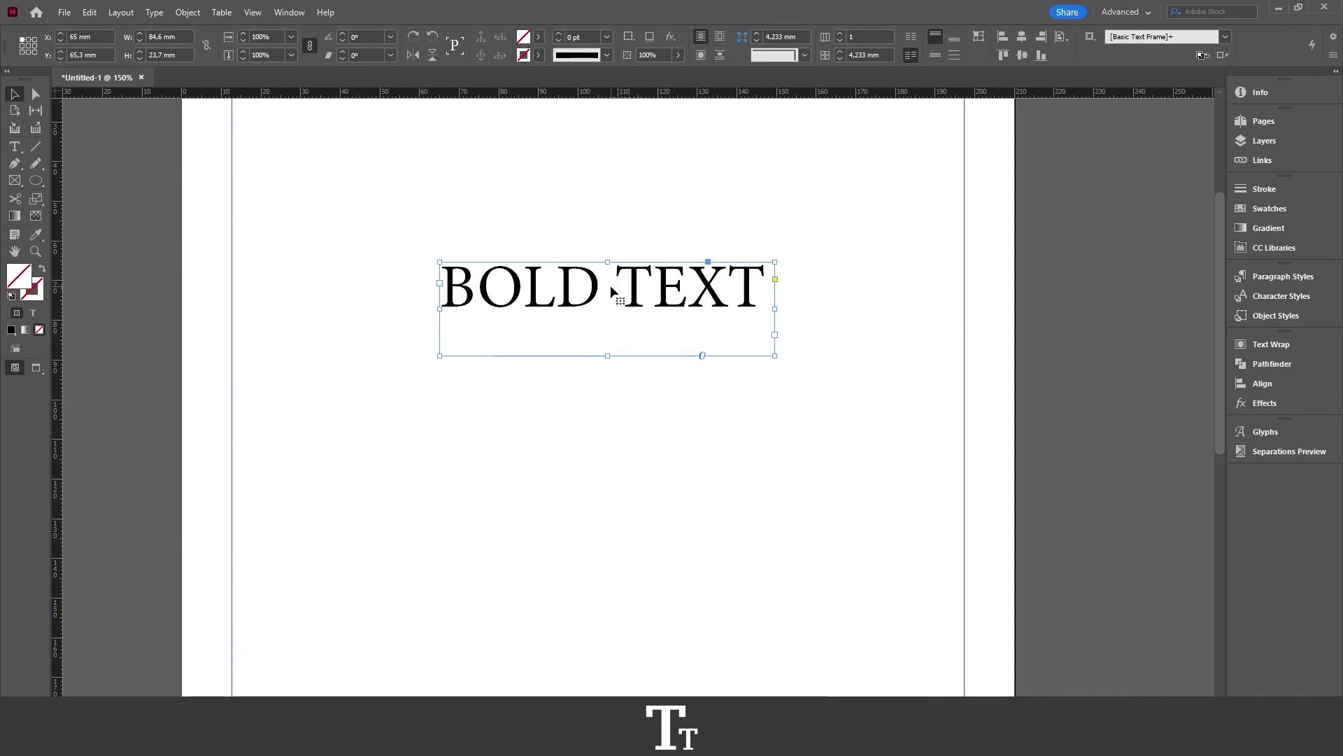
scroll(610, 288, "up", 2, "alt")
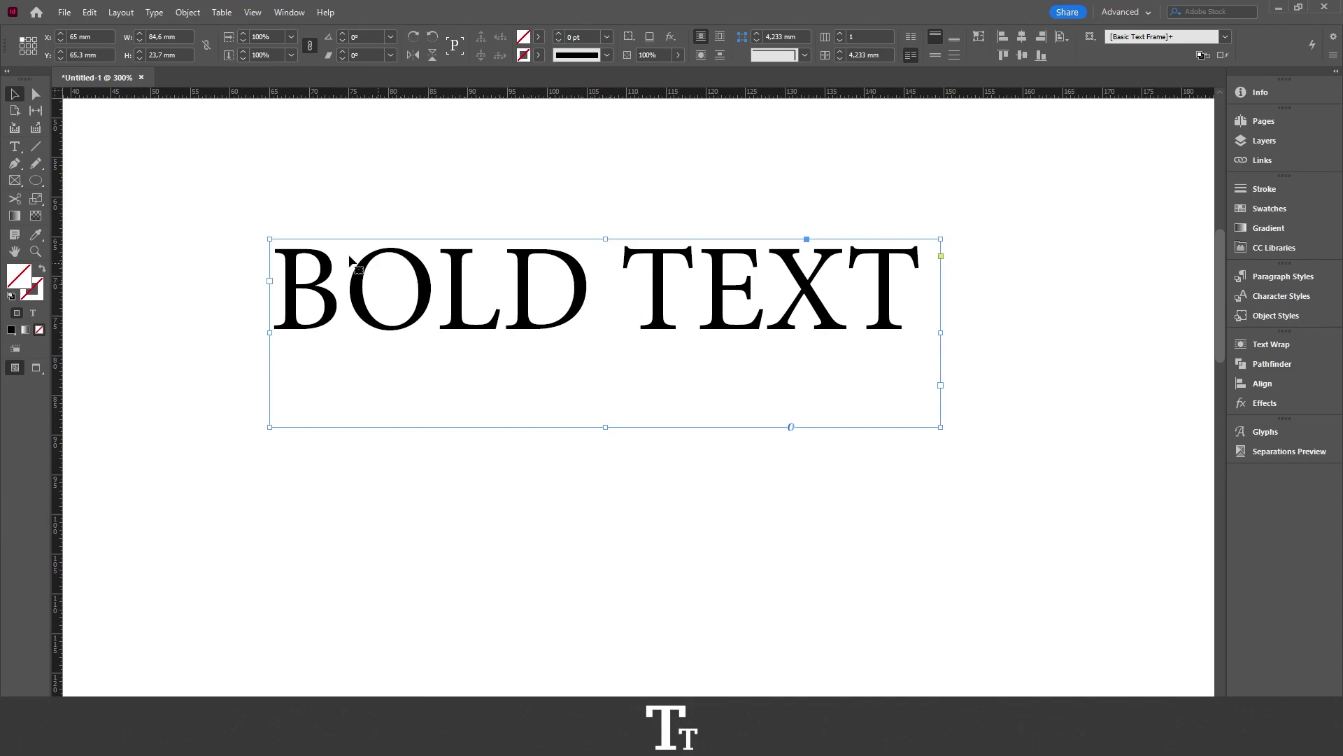
left_click(15, 153)
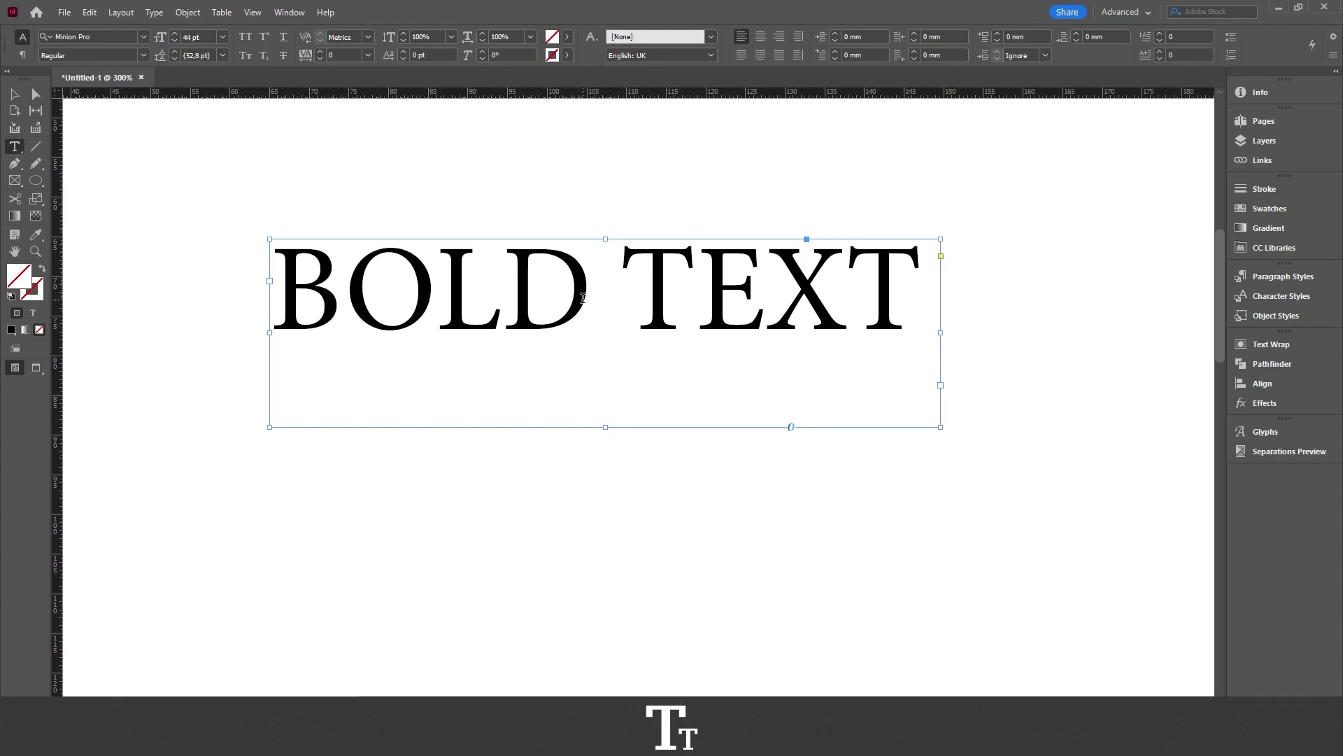
- Select the word BOLD, set it to Minion Pro Bold, then leave text editing
left_click(584, 297)
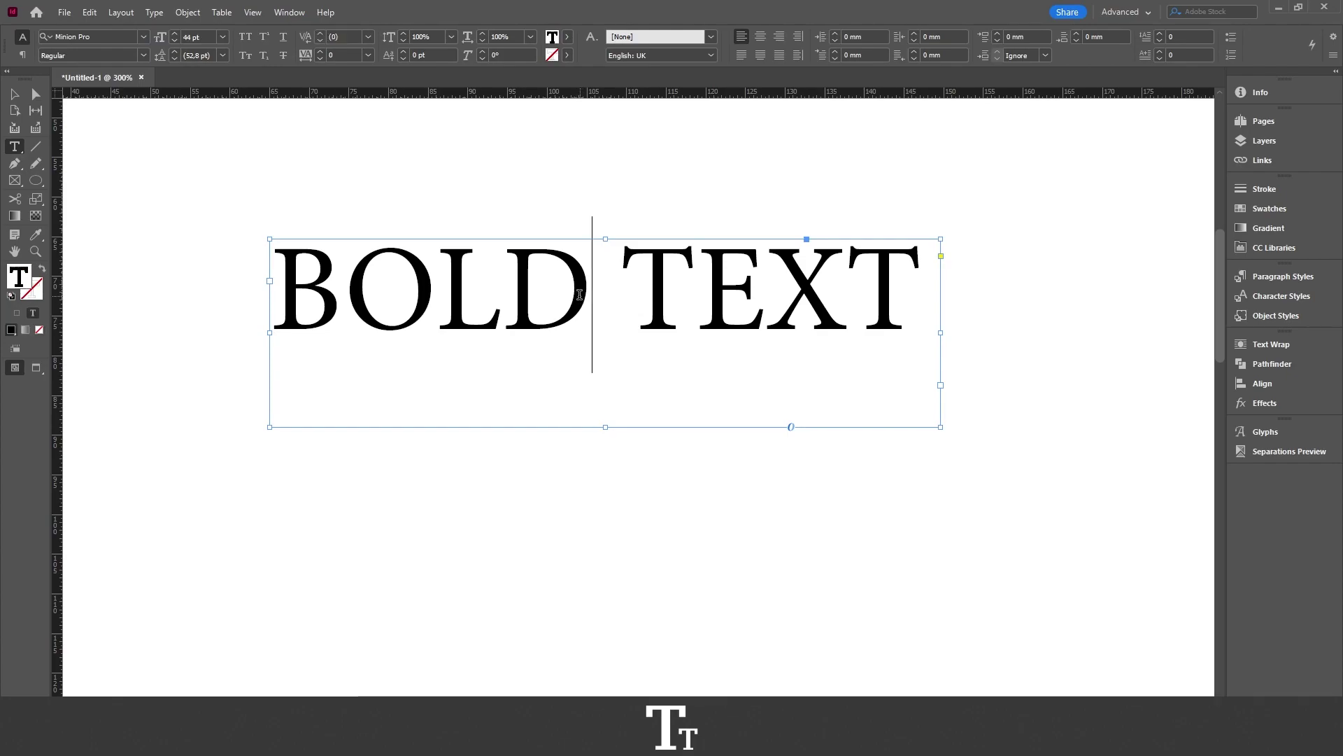
left_click_drag(570, 295, 273, 293)
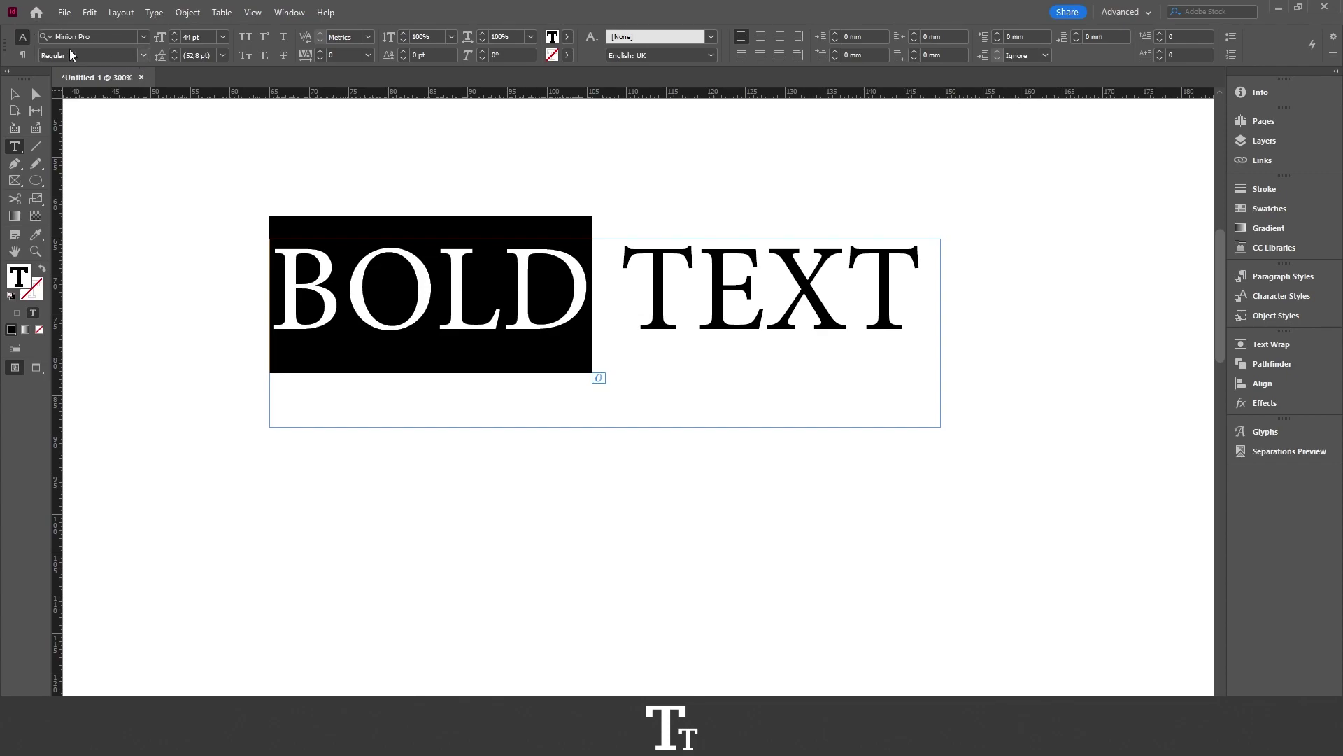
left_click(143, 54)
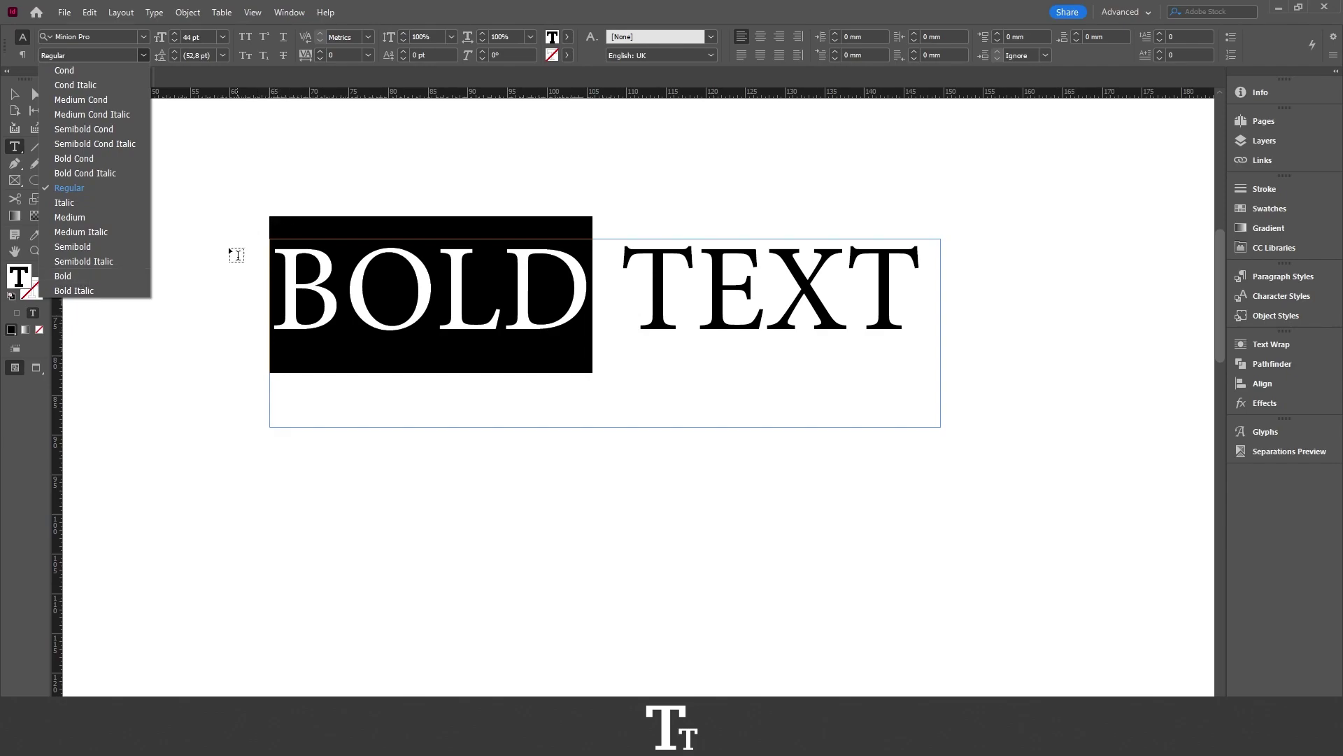
left_click(71, 277)
key("Escape")
left_click(538, 227)
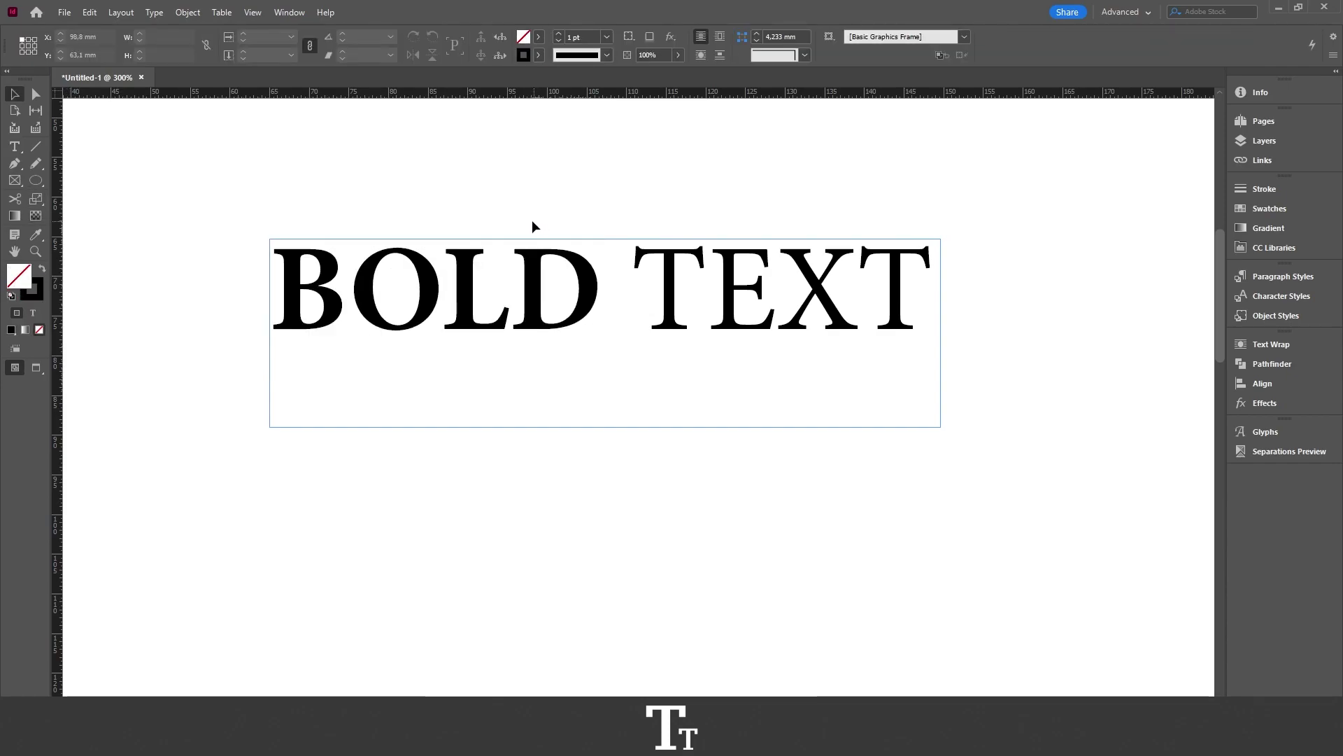
- Select the word TEXT and apply the Bold style with Ctrl+Shift+B
double_click(492, 249)
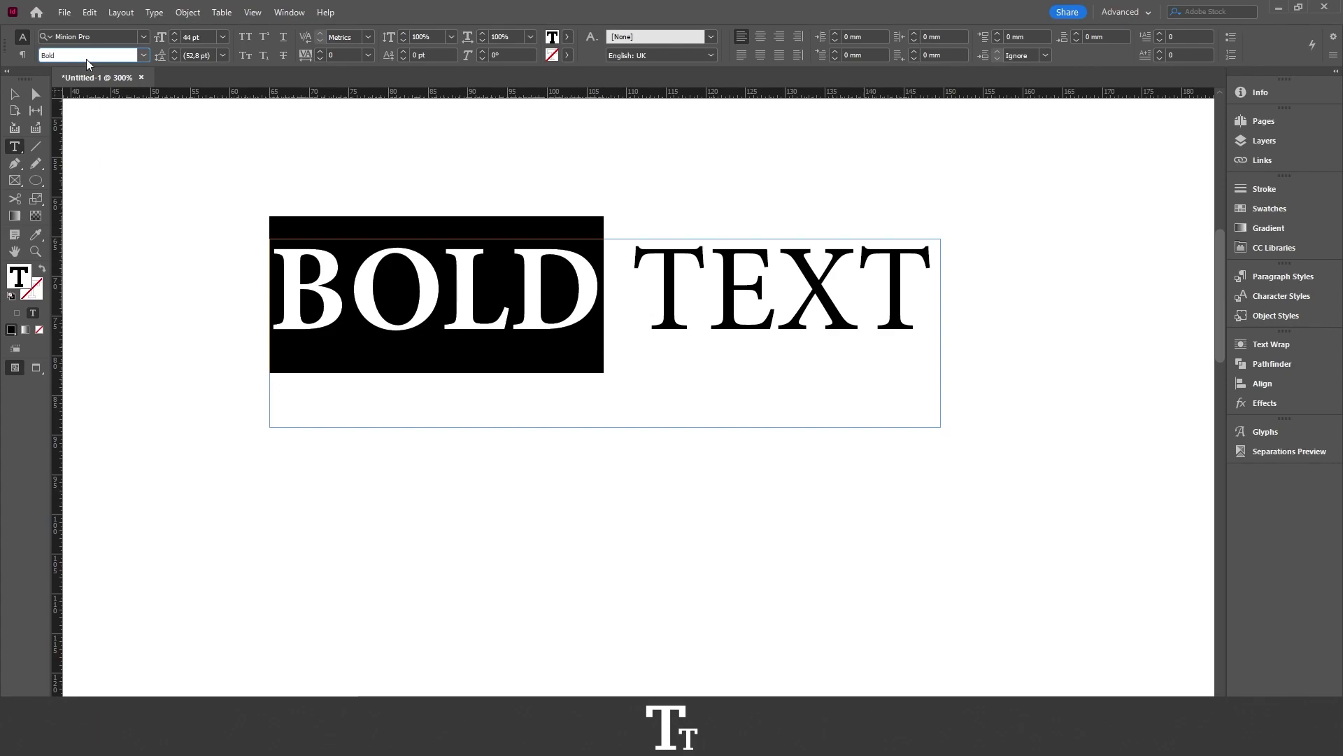
left_click(630, 284)
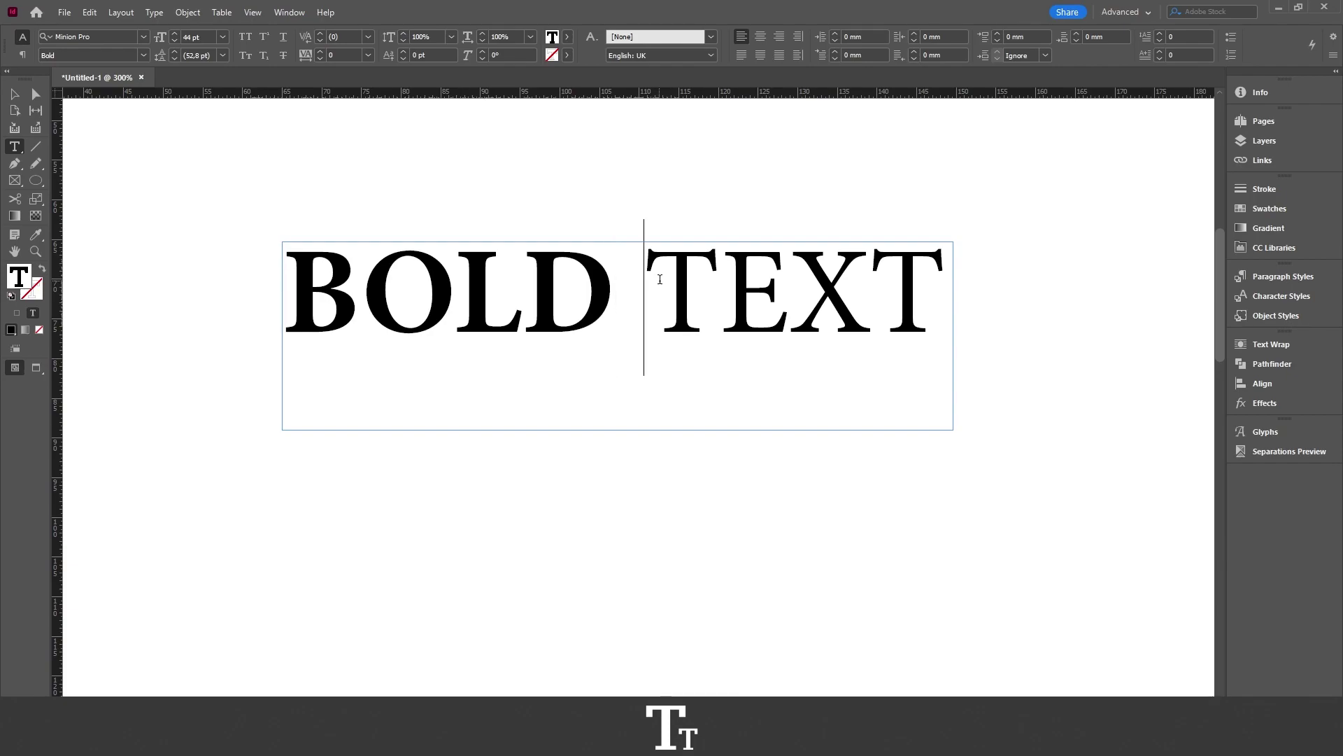
left_click_drag(661, 279, 926, 282)
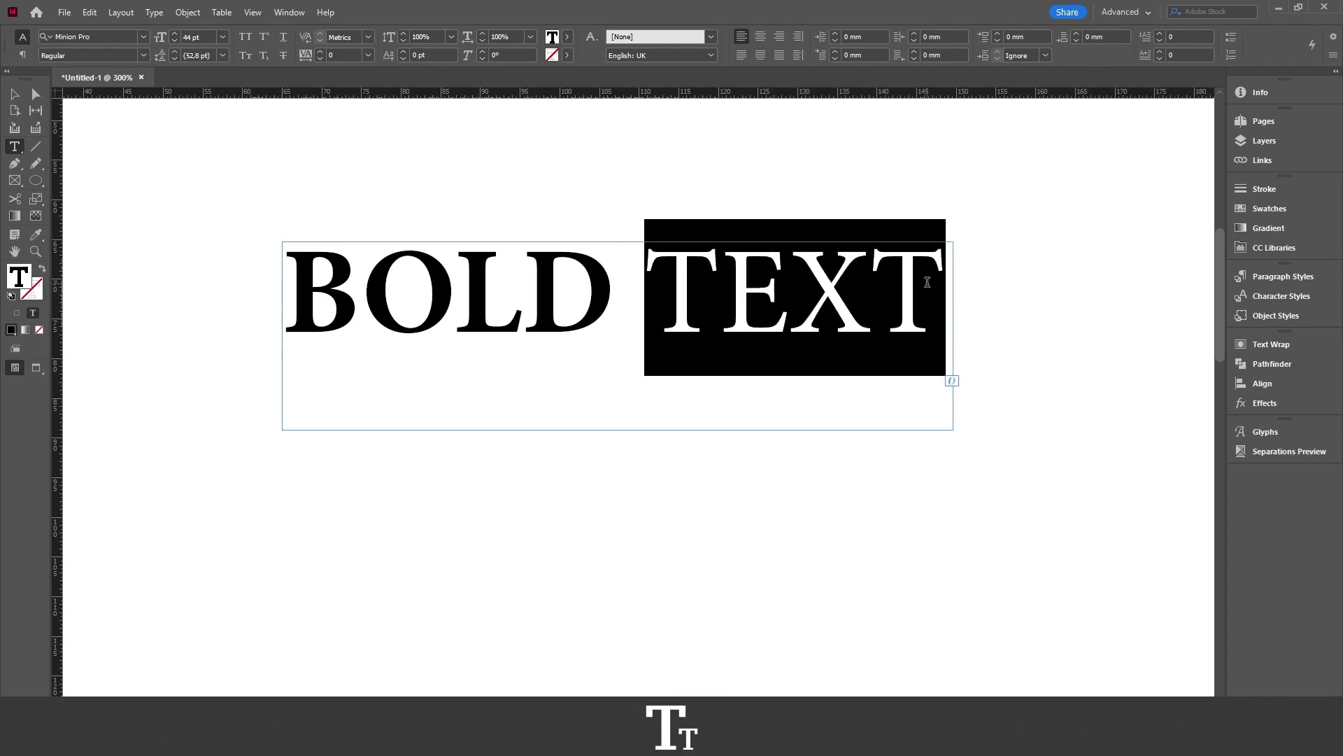
key("ctrl+shift+b")
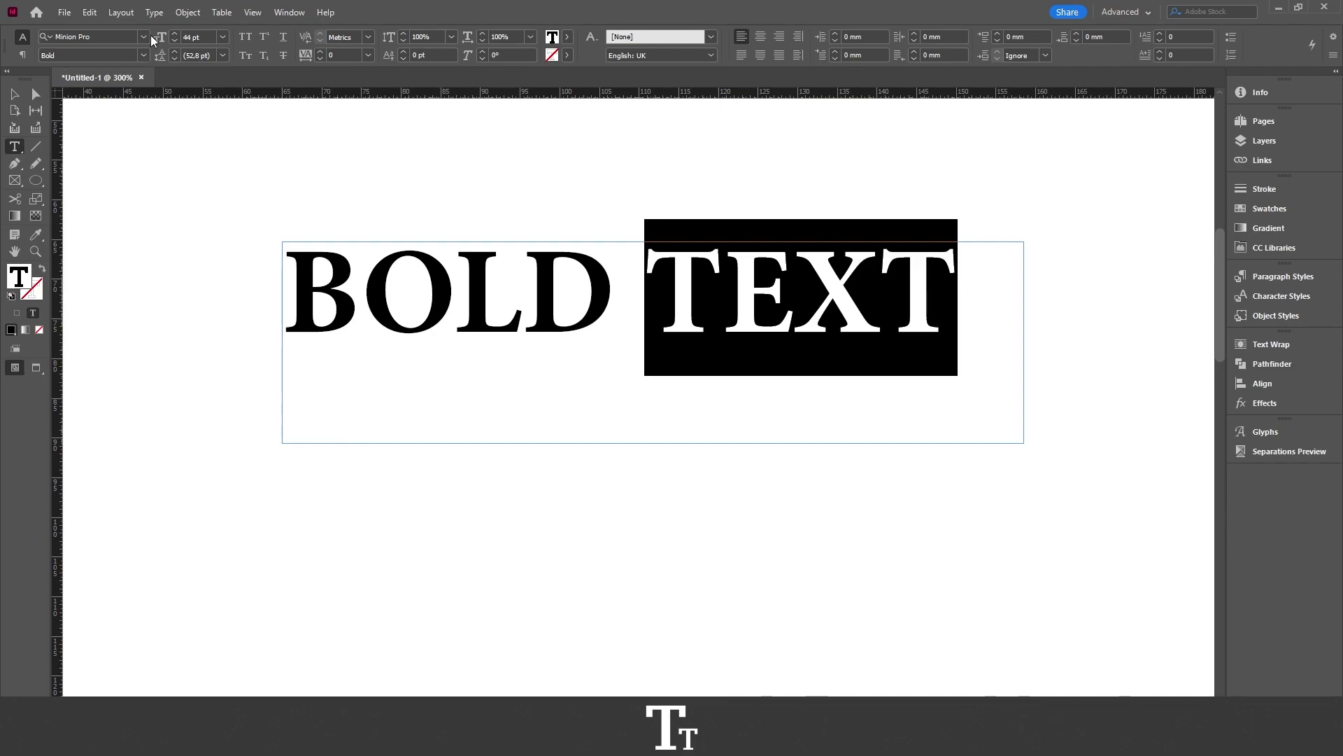
- Switch to the Selection tool and click an empty page area to deselect
left_click(23, 96)
left_click(288, 164)
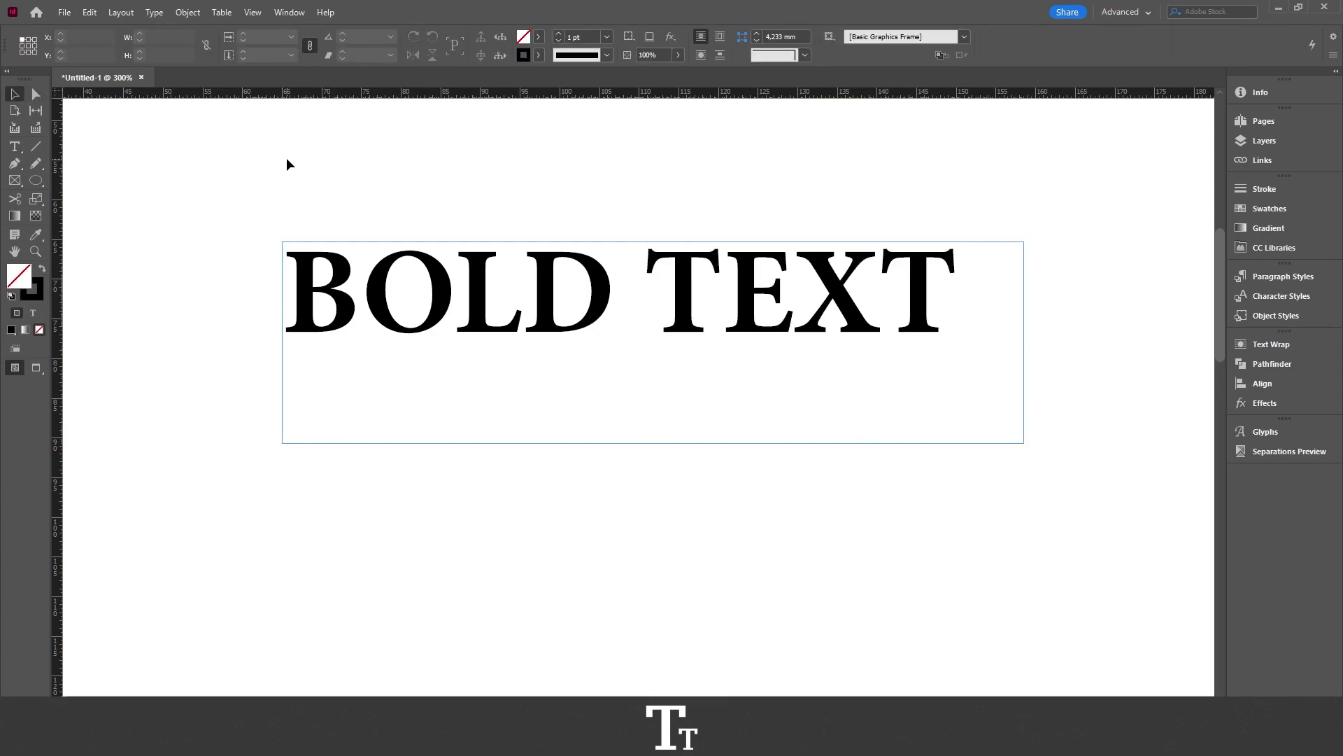